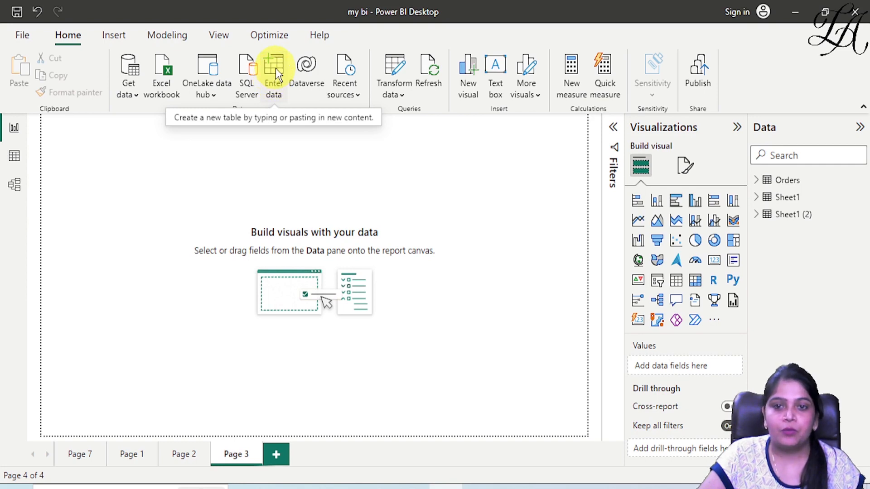
Start a new manually entered data table and rename its first column to Region.
{"action": "left_click", "coordinate": [274, 68]}
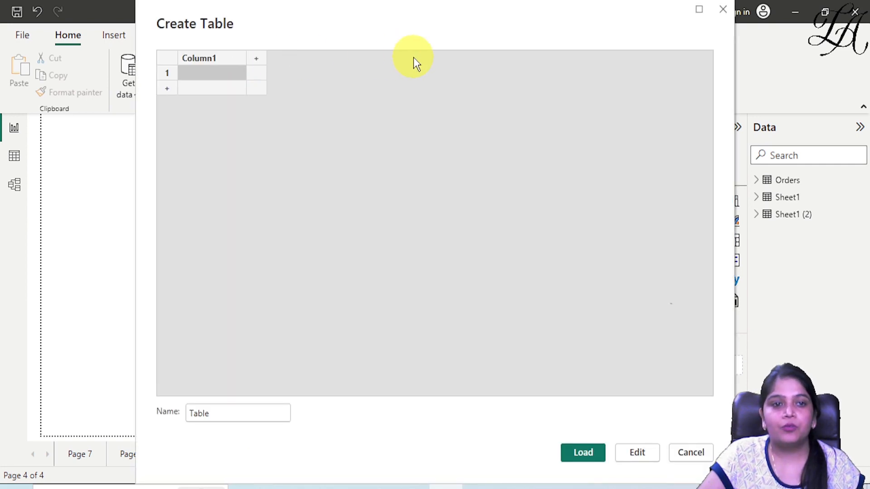
{"action": "left_click", "coordinate": [213, 60]}
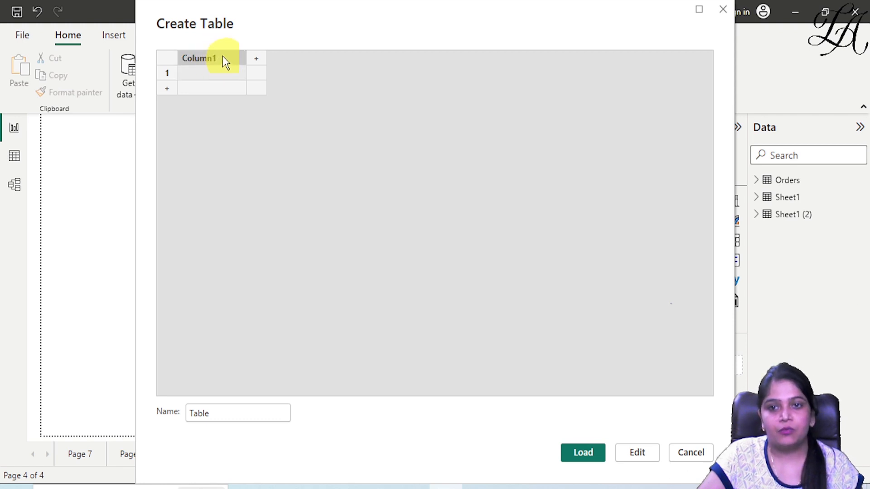
{"action": "double_click", "coordinate": [220, 57]}
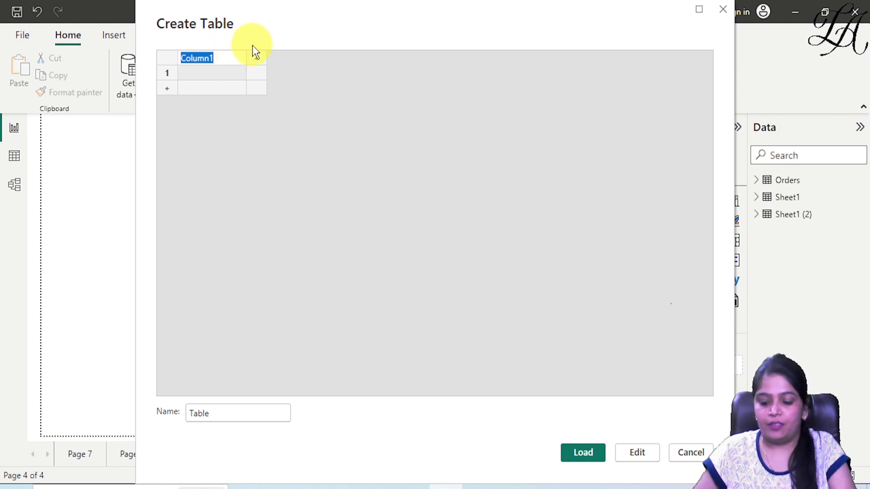
{"action": "type", "text": "Reg"}
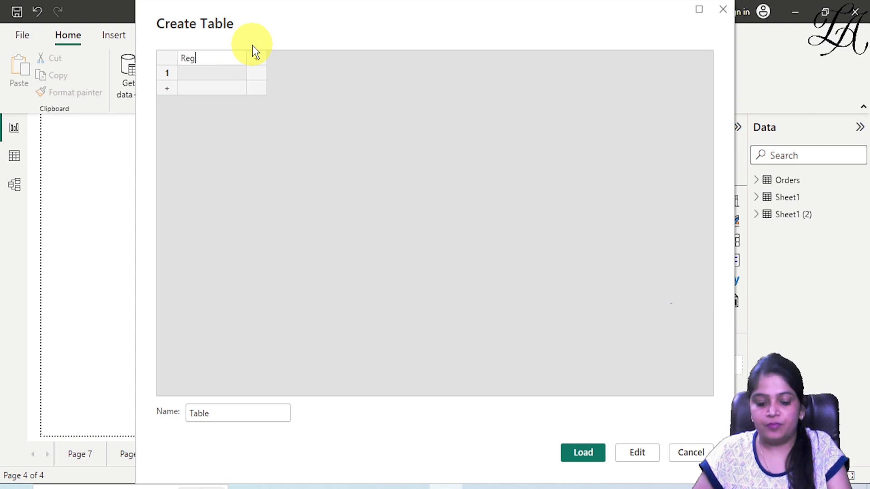
{"action": "type", "text": "ion"}
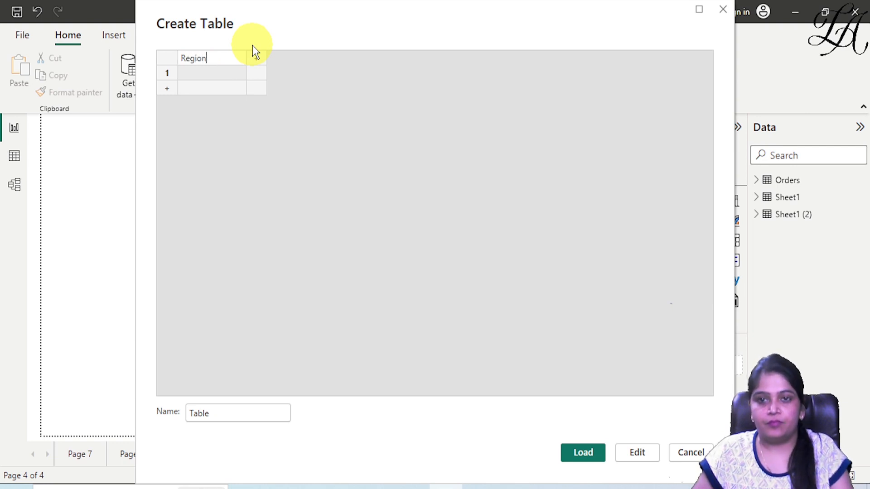
{"action": "left_click", "coordinate": [289, 91]}
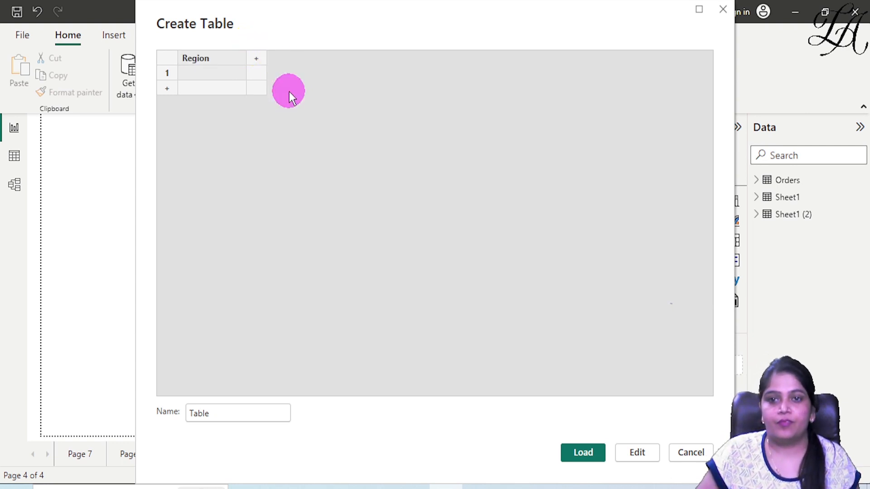
Add a second column to the new table and name it Sales.
{"action": "left_click", "coordinate": [256, 59]}
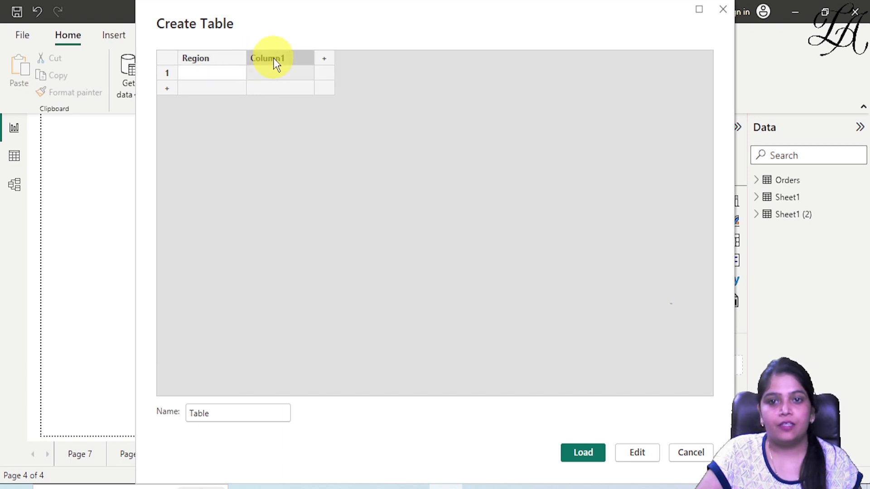
{"action": "double_click", "coordinate": [273, 58]}
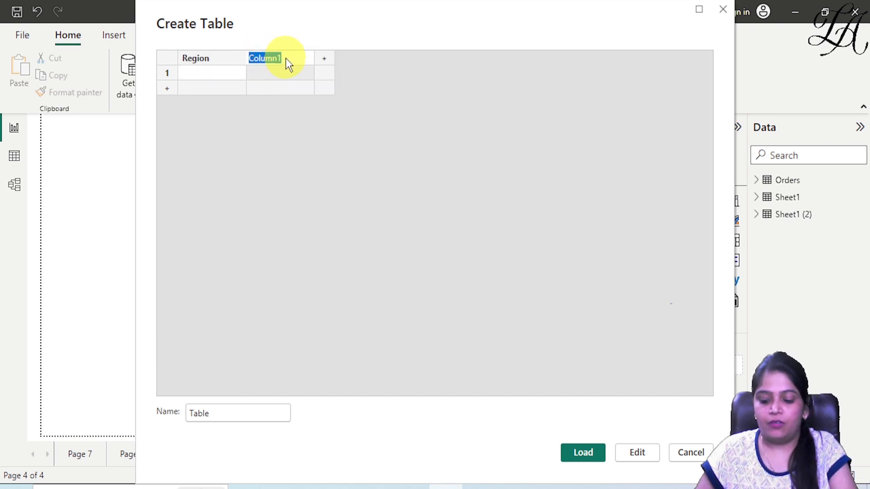
{"action": "type", "text": "Sales"}
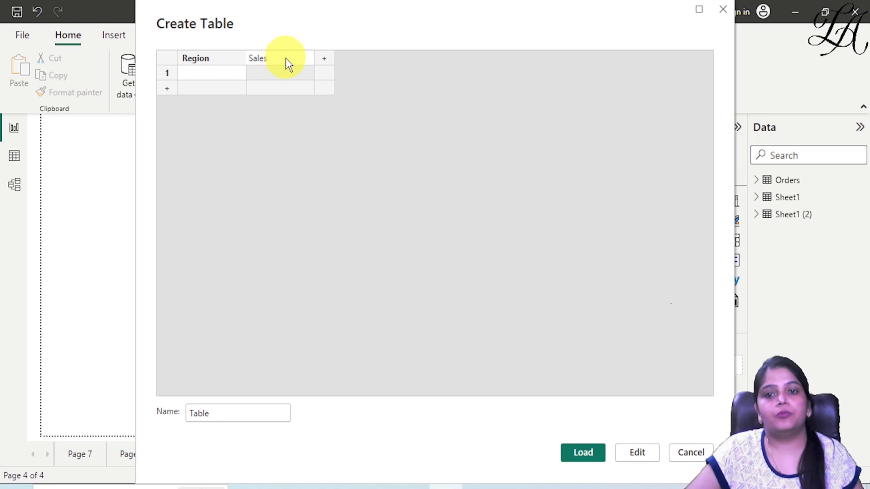
Fill the Region and Sales rows with East 234, wEST 56676 and South 677555.
{"action": "left_click", "coordinate": [208, 72]}
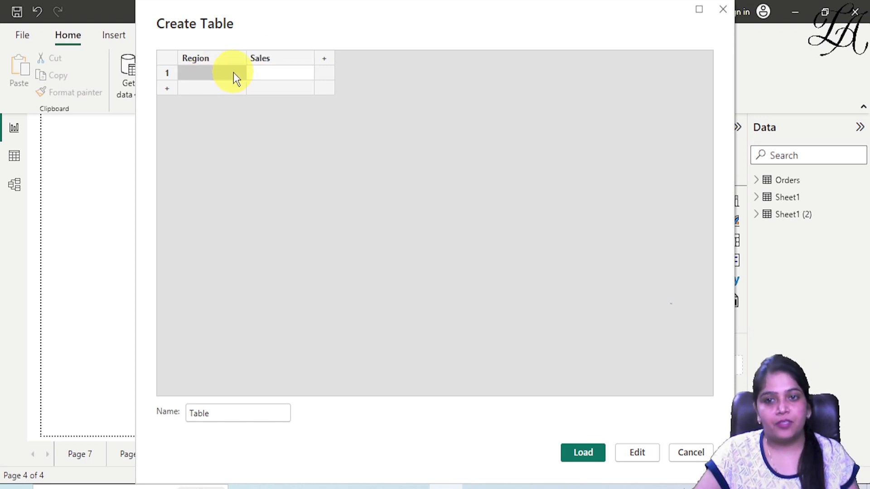
{"action": "type", "text": "East"}
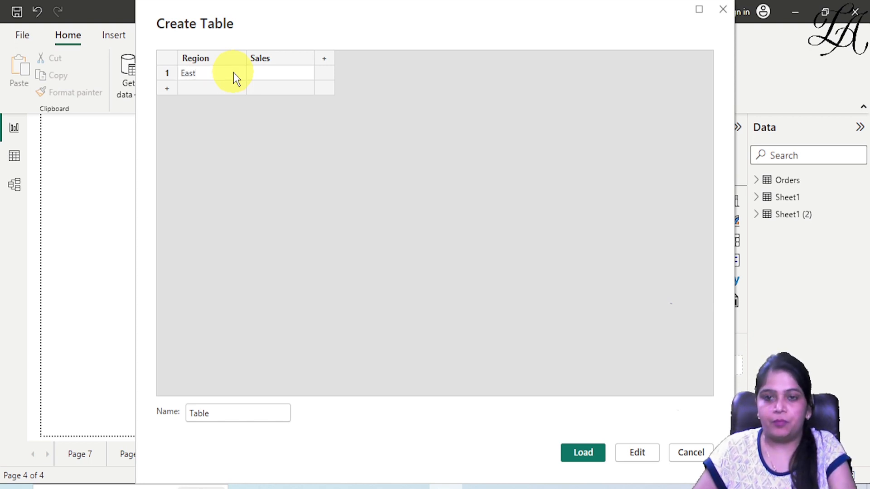
{"action": "type", "text": "2"}
{"action": "key", "text": "BackSpace"}
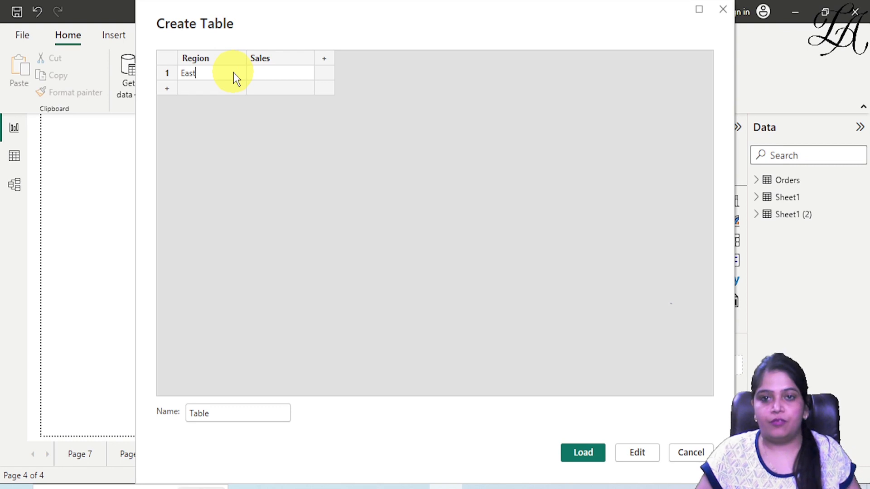
{"action": "left_click", "coordinate": [262, 72]}
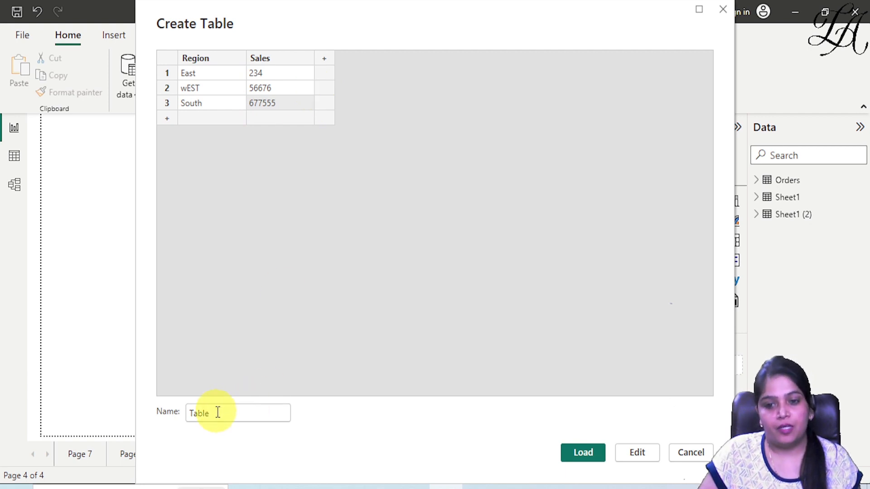
Name the new table India data and load it into the report.
{"action": "left_click_drag", "start_coordinate": [218, 412], "coordinate": [181, 412]}
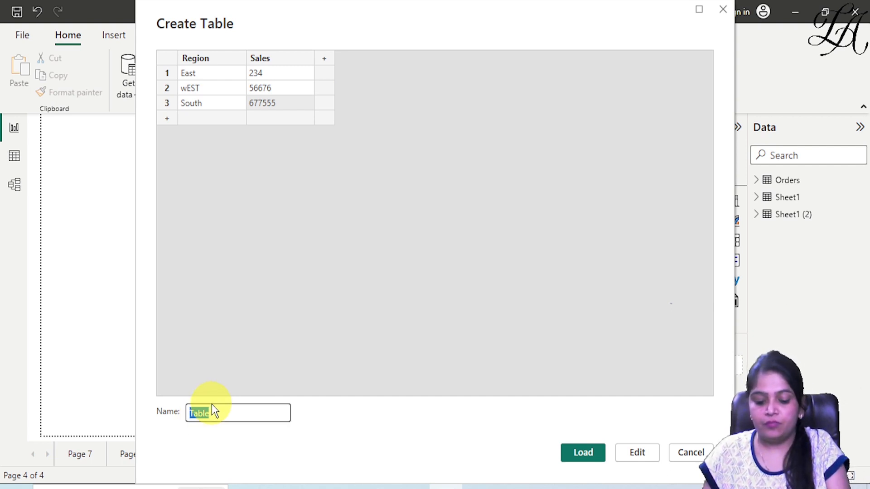
{"action": "type", "text": "India"}
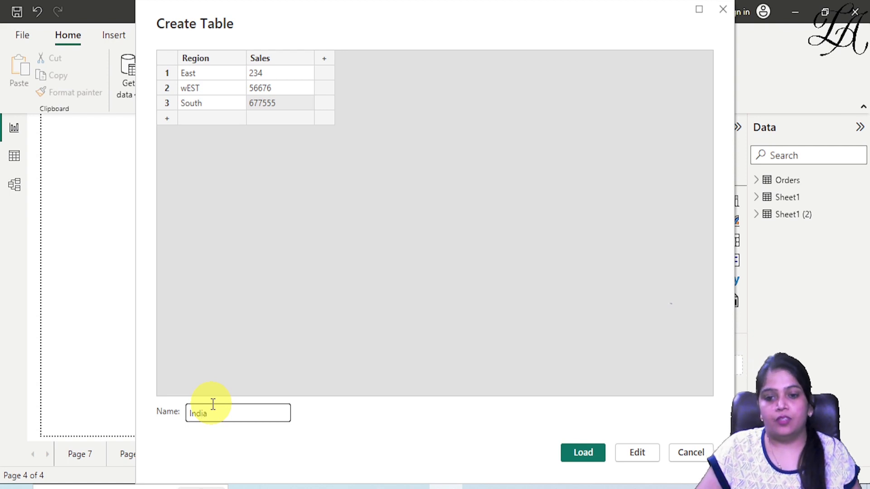
{"action": "type", "text": " data"}
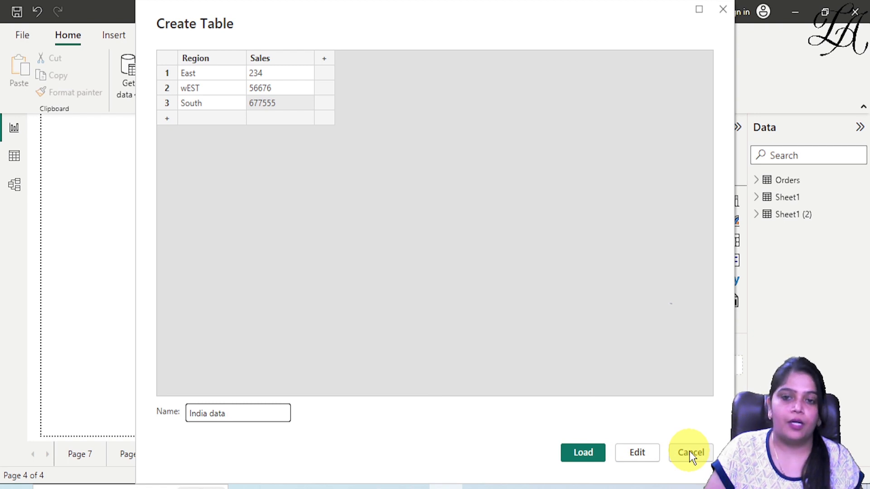
{"action": "left_click", "coordinate": [586, 452]}
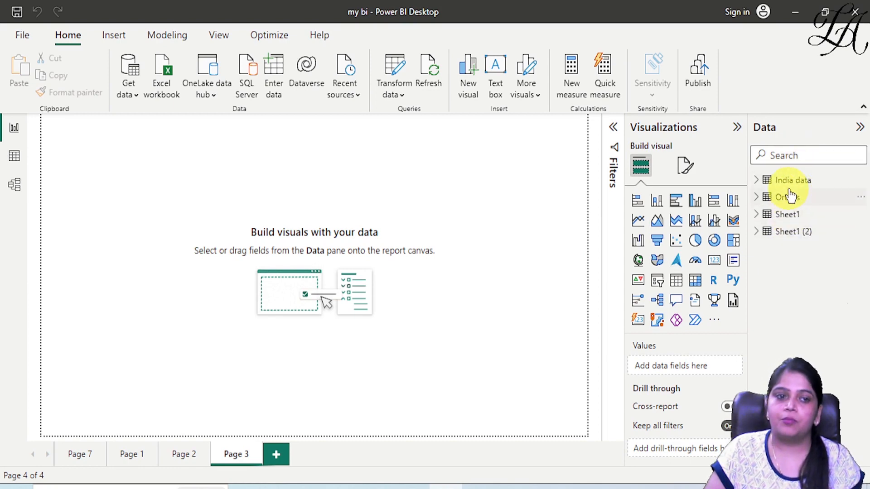
Expand the India data fields, then add a table visual to Page 3 and enlarge it to over half the page width.
{"action": "mouse_move", "coordinate": [789, 192]}
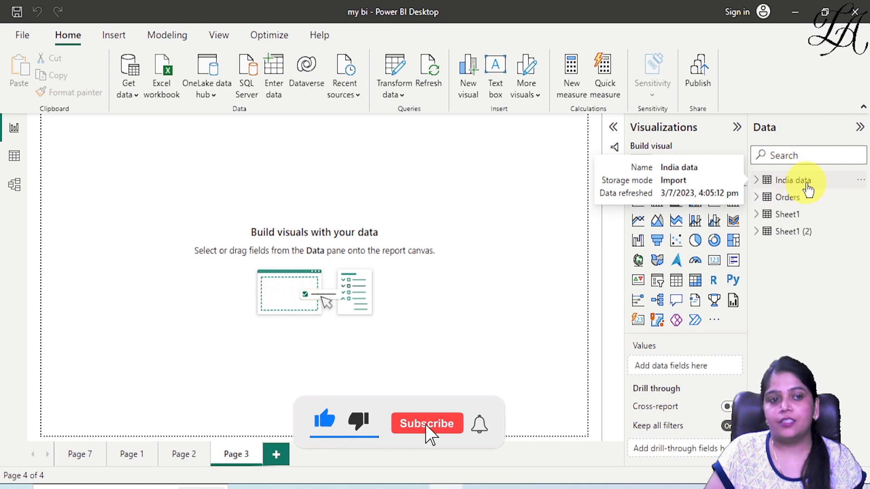
{"action": "left_click", "coordinate": [759, 180]}
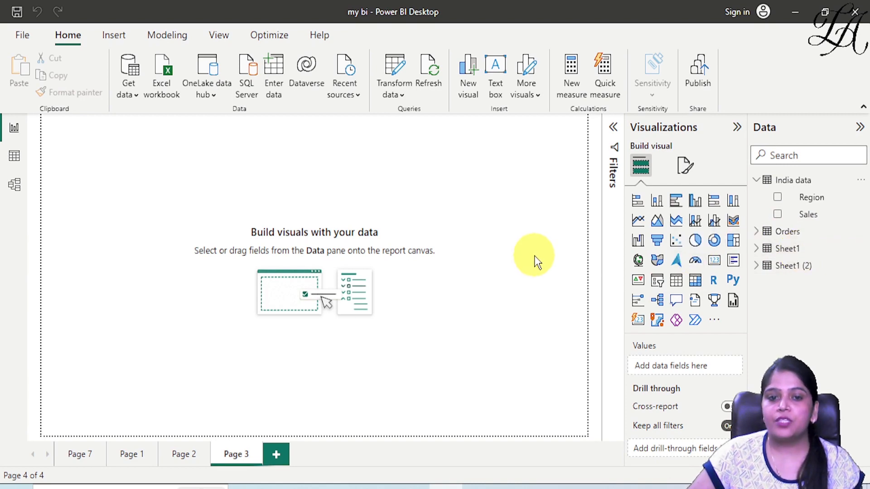
{"action": "left_click", "coordinate": [677, 281]}
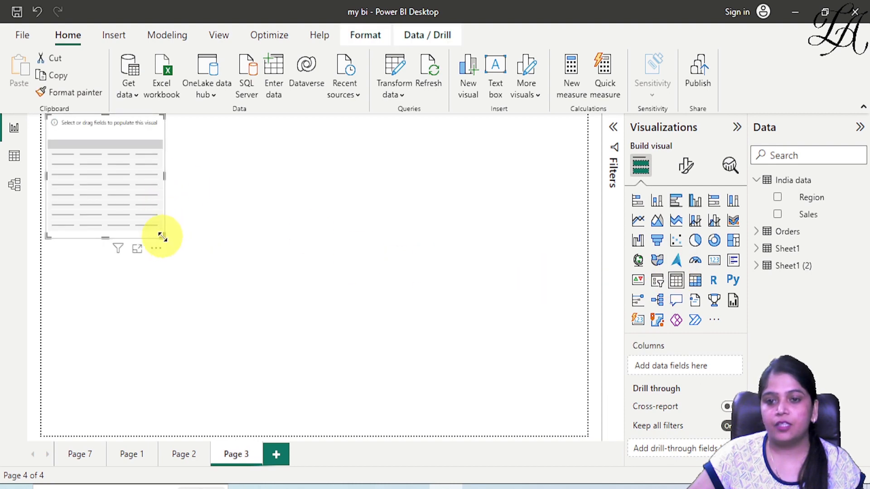
{"action": "left_click_drag", "start_coordinate": [163, 236], "coordinate": [340, 361]}
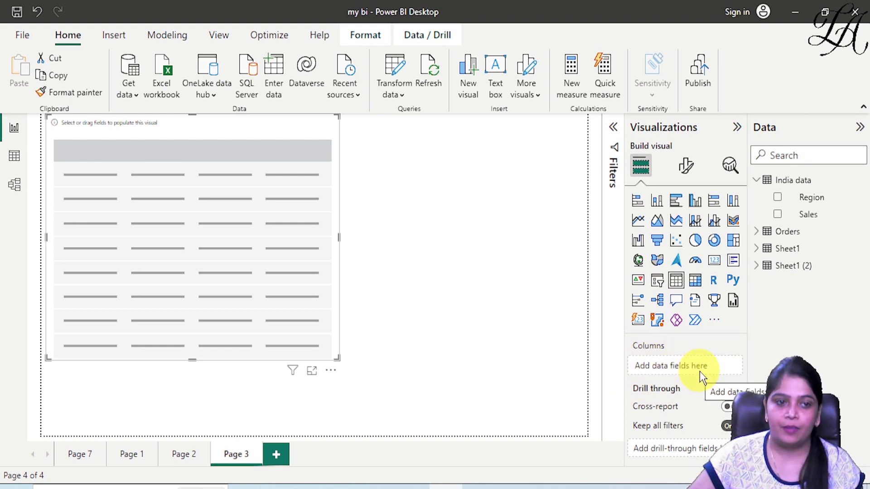
Add the City field from Orders to the table visual and look through the city list in focus mode.
{"action": "left_click", "coordinate": [756, 232]}
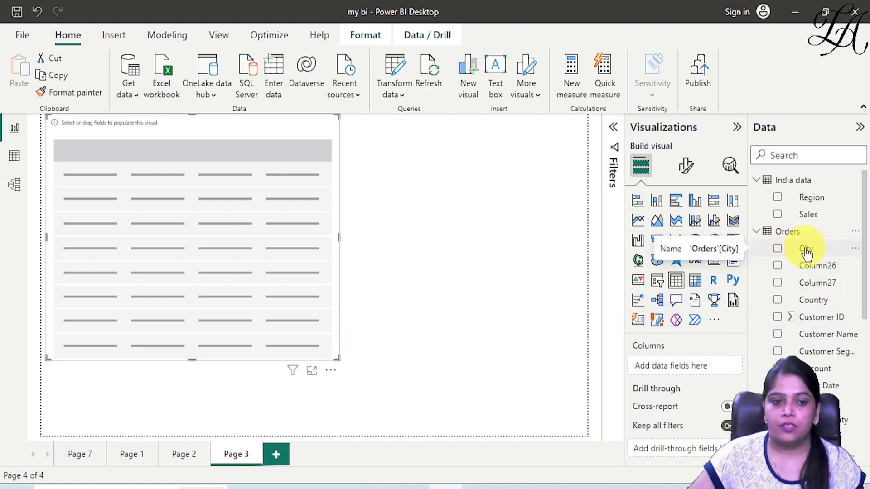
{"action": "left_click_drag", "start_coordinate": [804, 250], "coordinate": [679, 366]}
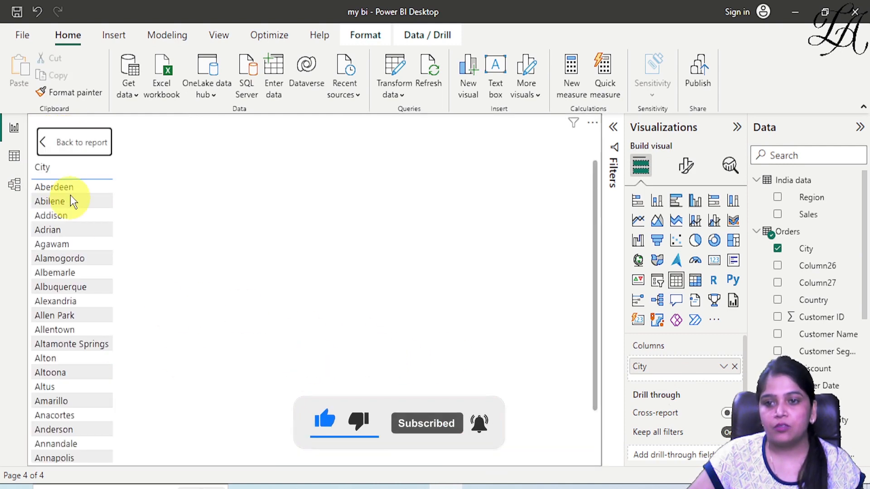
{"action": "scroll", "coordinate": [77, 380], "scroll_direction": "down", "scroll_amount": 10}
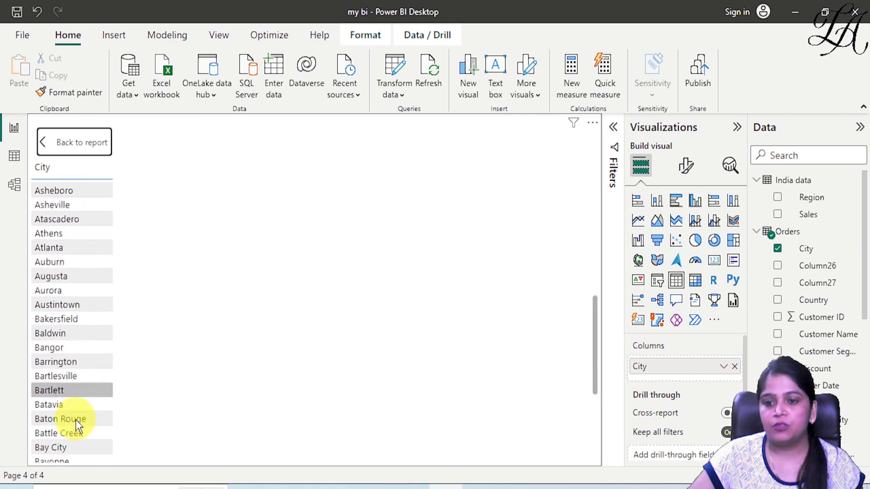
{"action": "scroll", "coordinate": [75, 420], "scroll_direction": "down", "scroll_amount": 20}
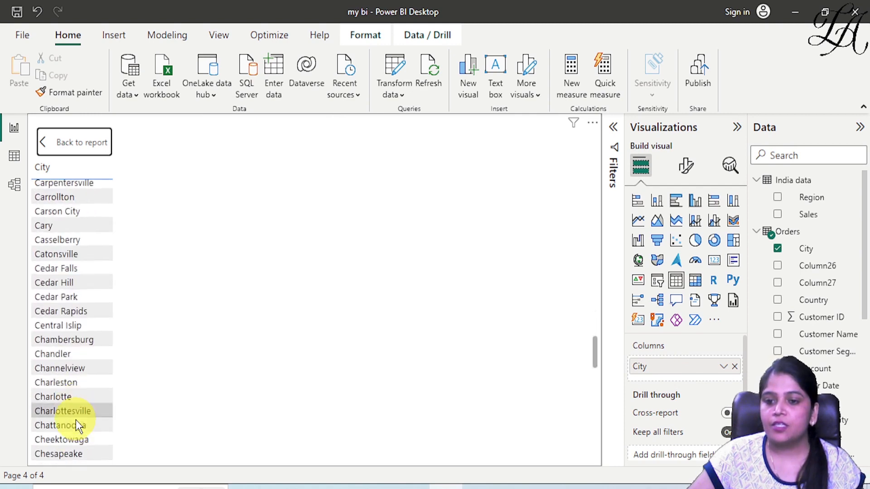
{"action": "scroll", "coordinate": [76, 420], "scroll_direction": "up", "scroll_amount": 20}
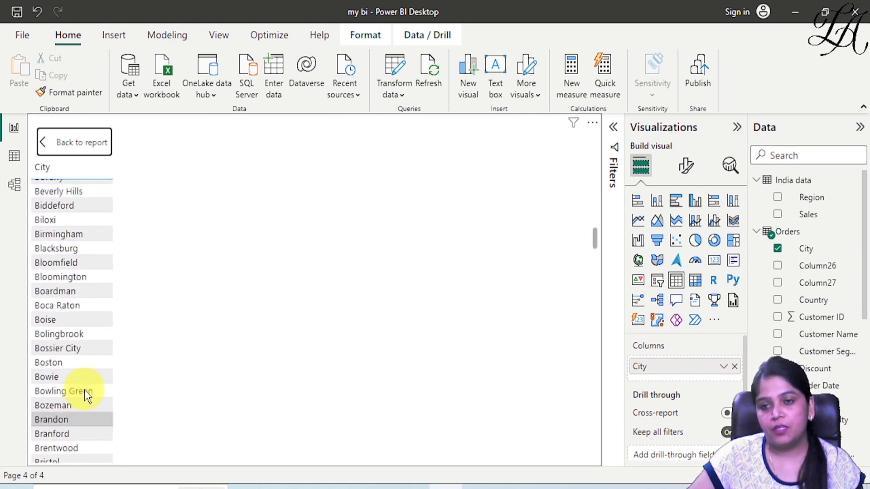
{"action": "scroll", "coordinate": [85, 391], "scroll_direction": "up", "scroll_amount": 5}
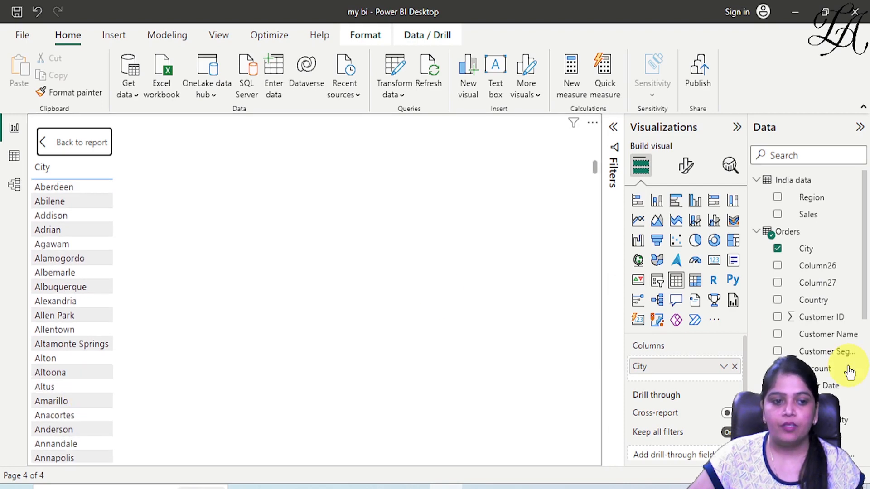
Add the Sales and Profit fields from Orders as columns after City in the table visual.
{"action": "scroll", "coordinate": [841, 369], "scroll_direction": "down", "scroll_amount": 1}
{"action": "scroll", "coordinate": [841, 369], "scroll_direction": "down", "scroll_amount": 5}
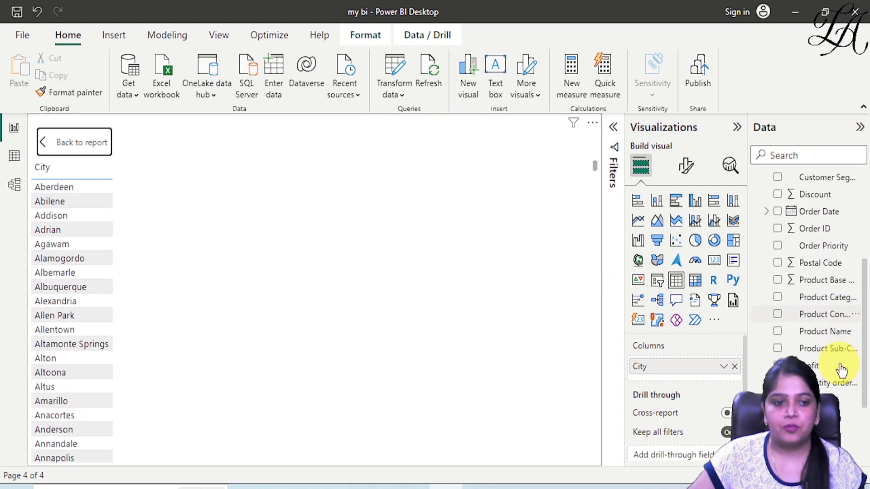
{"action": "scroll", "coordinate": [841, 369], "scroll_direction": "down", "scroll_amount": 2}
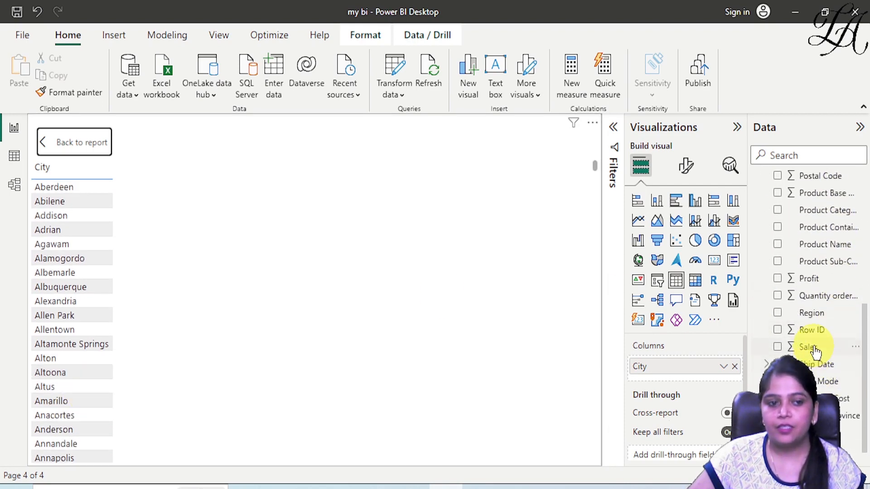
{"action": "left_click_drag", "start_coordinate": [812, 349], "coordinate": [684, 378]}
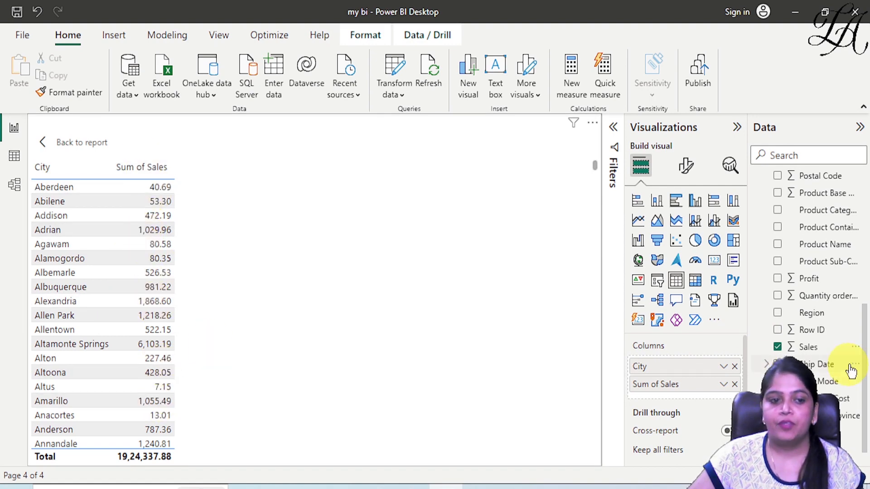
{"action": "scroll", "coordinate": [832, 381], "scroll_direction": "down", "scroll_amount": 1}
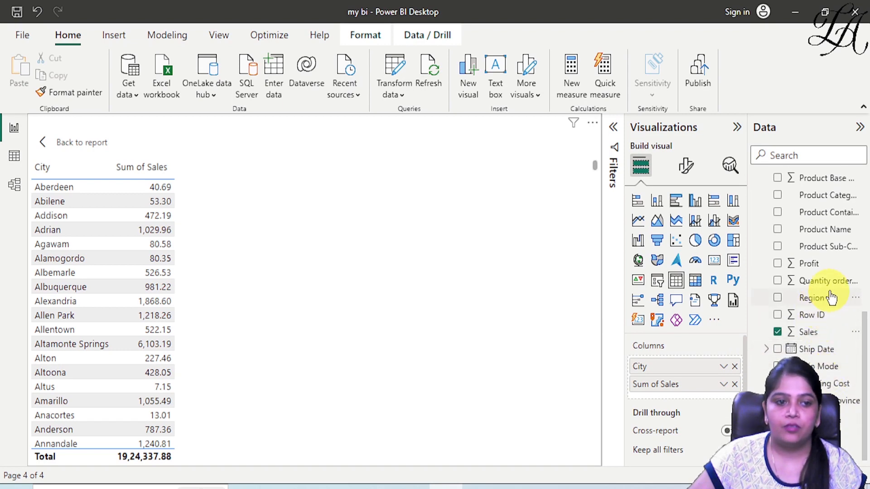
{"action": "left_click_drag", "start_coordinate": [822, 263], "coordinate": [692, 389]}
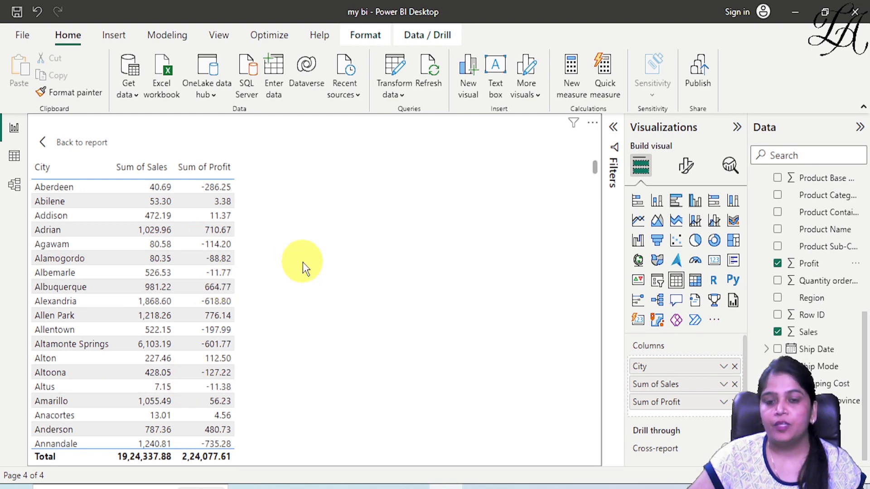
{"action": "scroll", "coordinate": [303, 262], "scroll_direction": "down", "scroll_amount": 1}
{"action": "scroll", "coordinate": [228, 275], "scroll_direction": "up", "scroll_amount": 1}
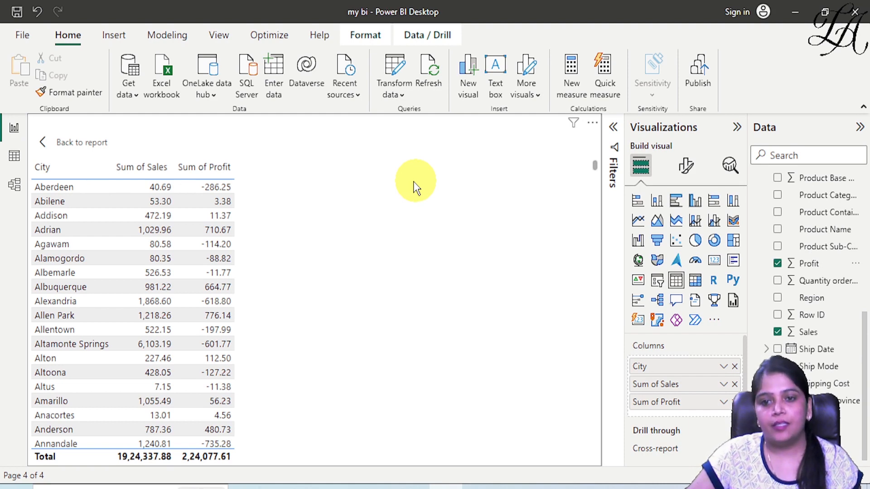
Sort the table visual by Sum of Sales in descending order and look through the cities.
{"action": "left_click", "coordinate": [120, 174]}
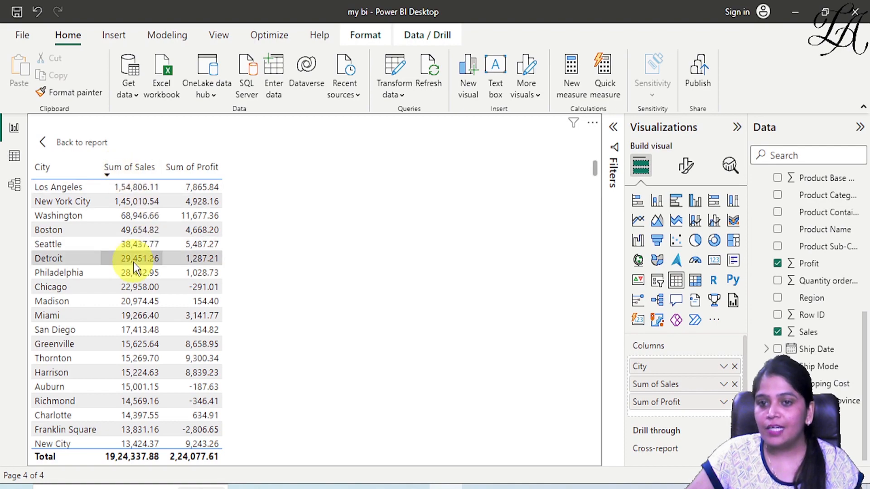
{"action": "scroll", "coordinate": [143, 337], "scroll_direction": "down", "scroll_amount": 15}
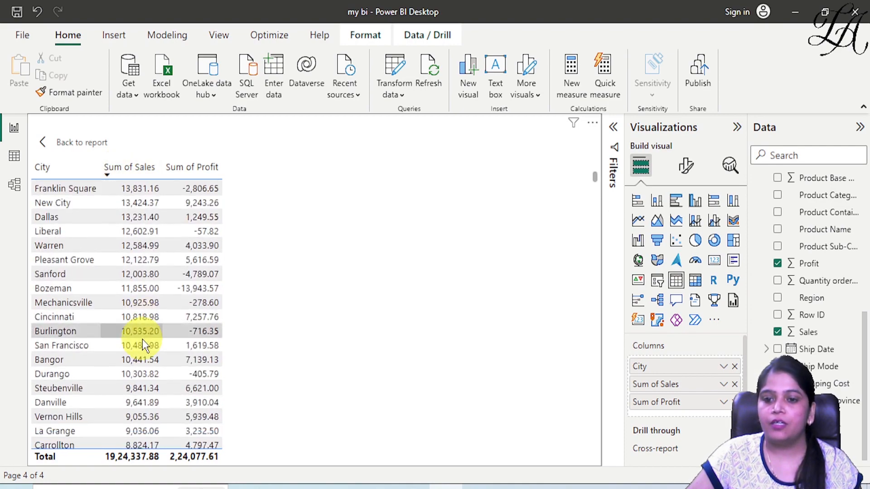
Look through the cities ranked by highest sales, and re-sort the table visual by Sum of Sales in ascending order.
{"action": "scroll", "coordinate": [143, 344], "scroll_direction": "down", "scroll_amount": 15}
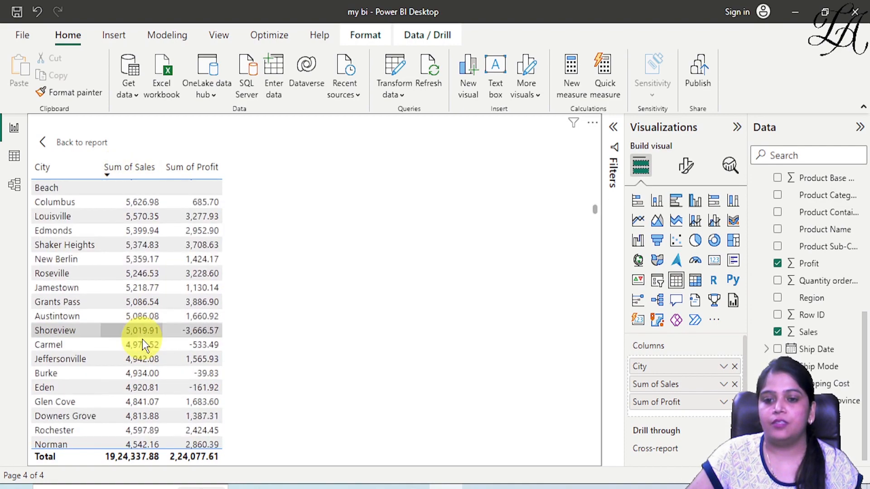
{"action": "scroll", "coordinate": [143, 339], "scroll_direction": "up", "scroll_amount": 20}
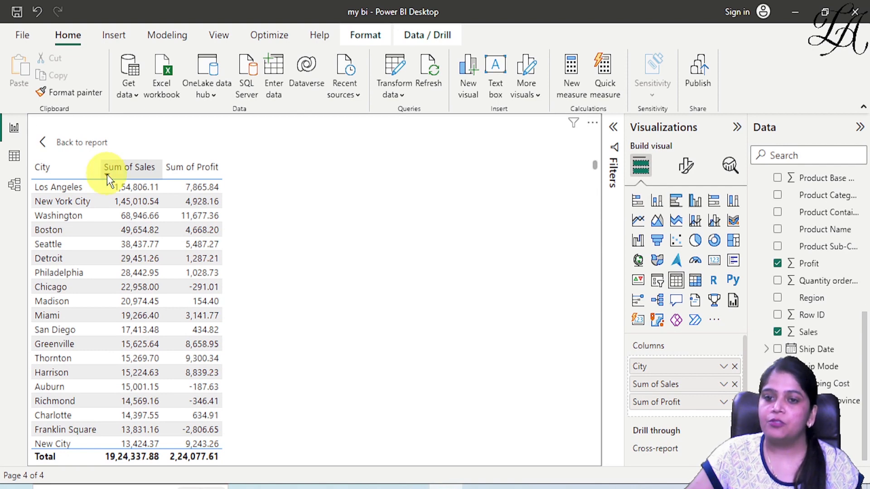
{"action": "left_click", "coordinate": [107, 174]}
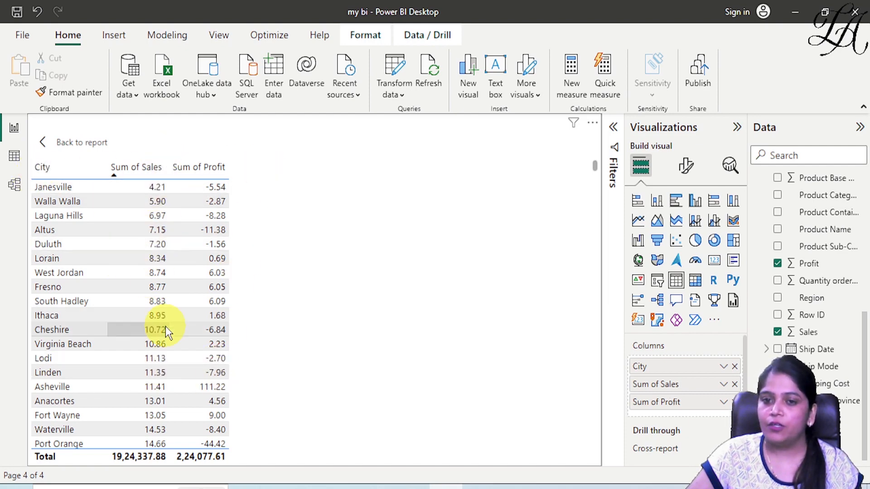
Sort the table visual by Sum of Profit in descending order, and switch that sort to ascending order.
{"action": "left_click", "coordinate": [175, 174]}
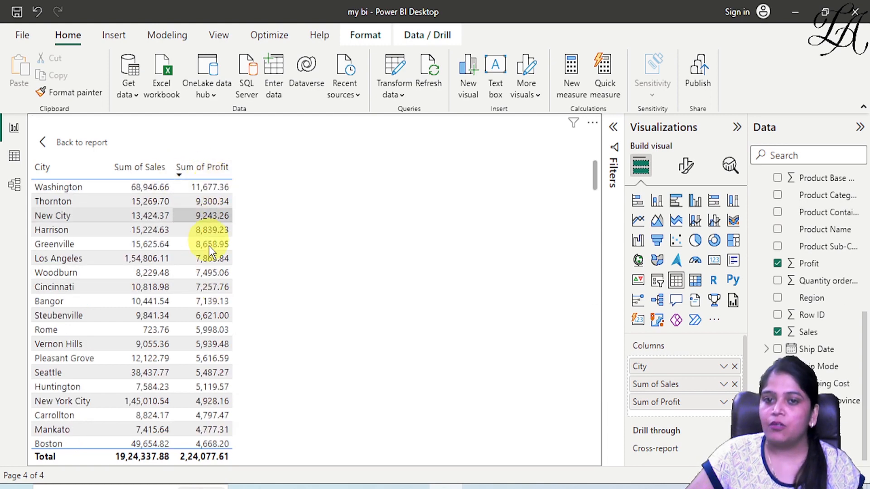
{"action": "left_click", "coordinate": [179, 173]}
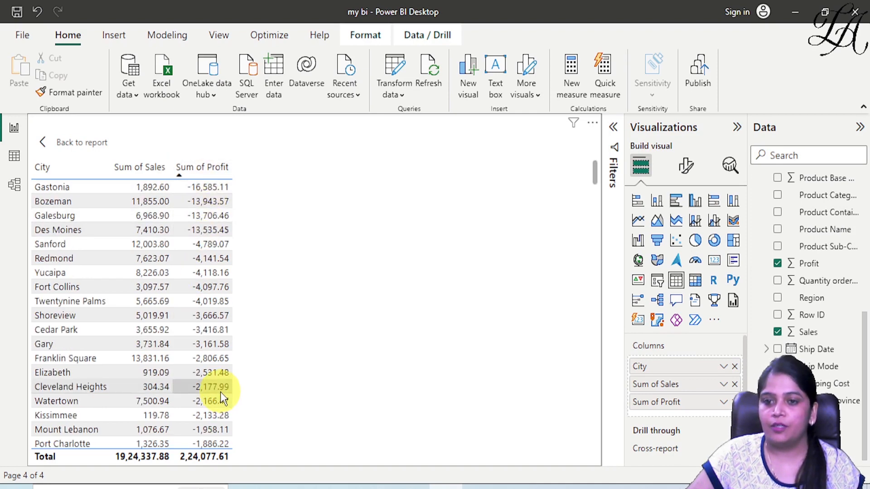
Sort the table visual by City from A to Z, look through the list, and reverse the sort to Z to A.
{"action": "left_click", "coordinate": [40, 168]}
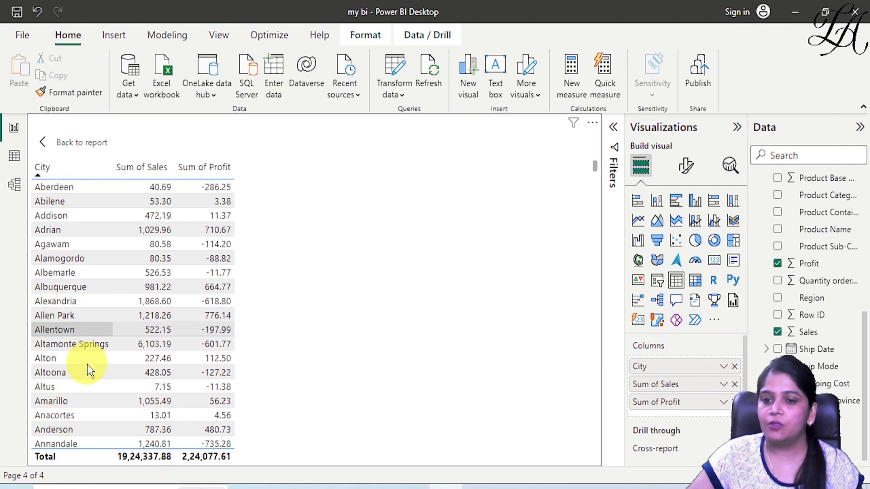
{"action": "scroll", "coordinate": [94, 405], "scroll_direction": "down", "scroll_amount": 15}
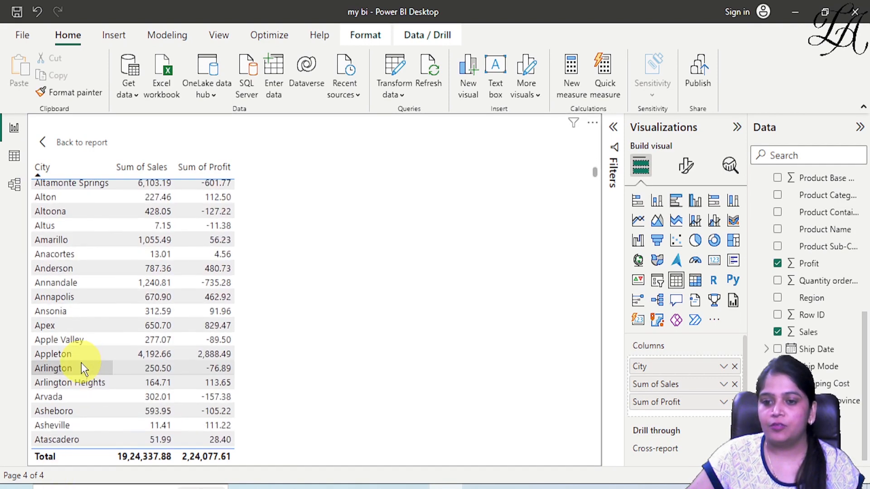
{"action": "scroll", "coordinate": [60, 325], "scroll_direction": "down", "scroll_amount": 5}
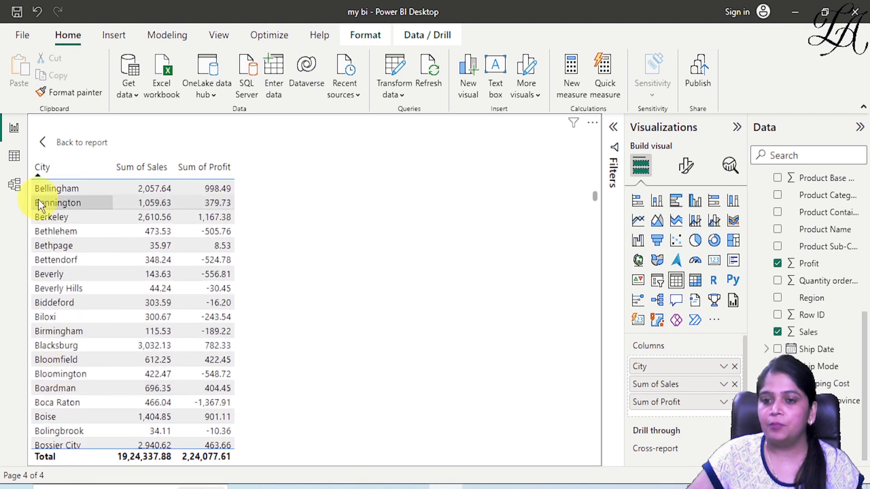
{"action": "scroll", "coordinate": [61, 356], "scroll_direction": "down", "scroll_amount": 1}
{"action": "scroll", "coordinate": [60, 356], "scroll_direction": "down", "scroll_amount": 10}
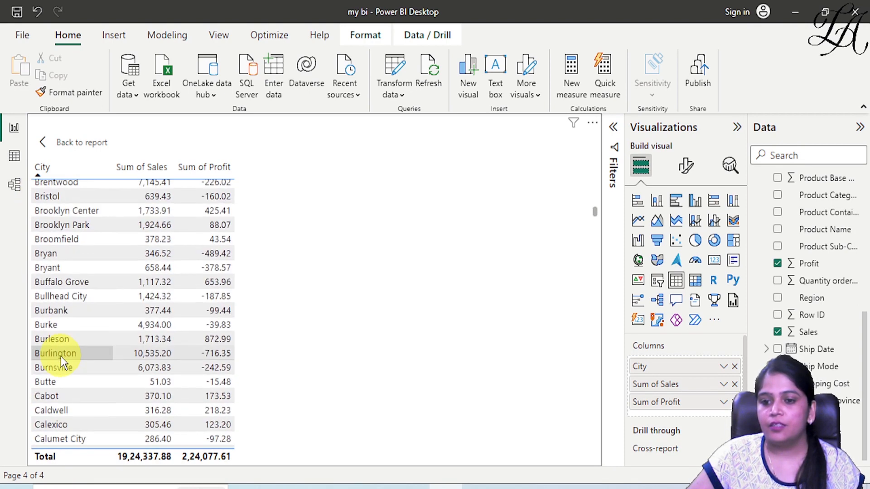
{"action": "scroll", "coordinate": [114, 280], "scroll_direction": "up", "scroll_amount": 20}
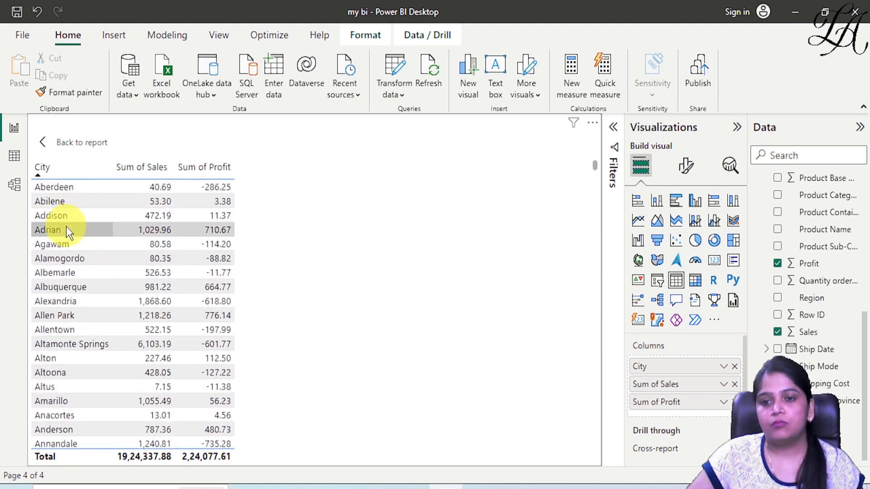
{"action": "left_click", "coordinate": [38, 174]}
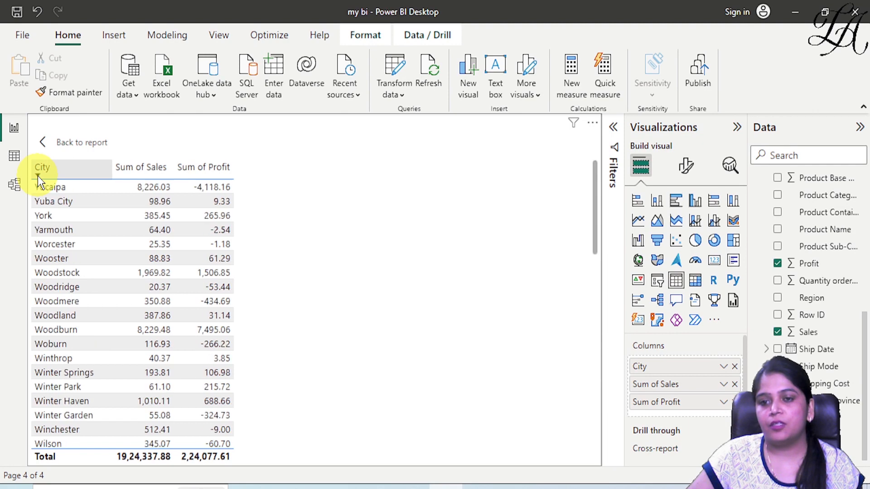